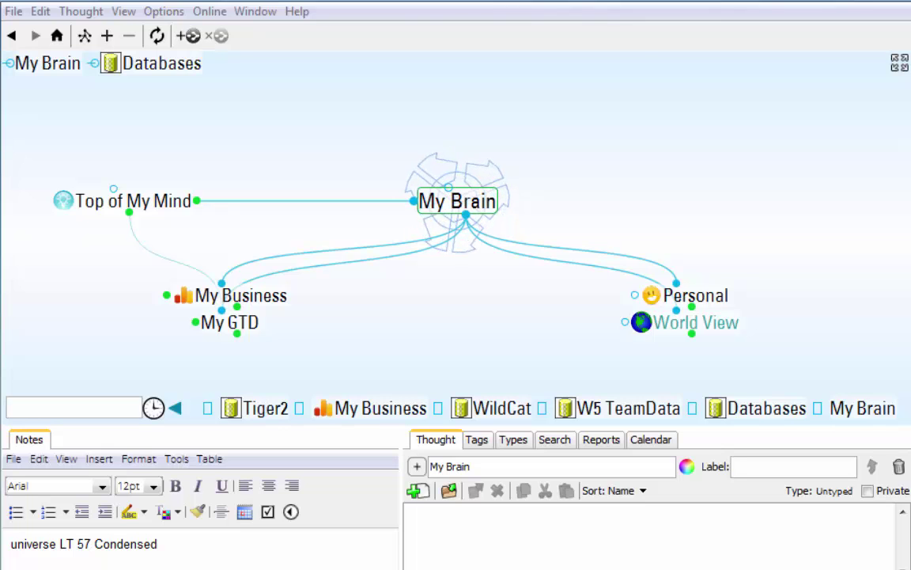
# - Turn on 'Double-click maximizes plex' in the UI tab of Preferences
pyautogui.click(167, 12)
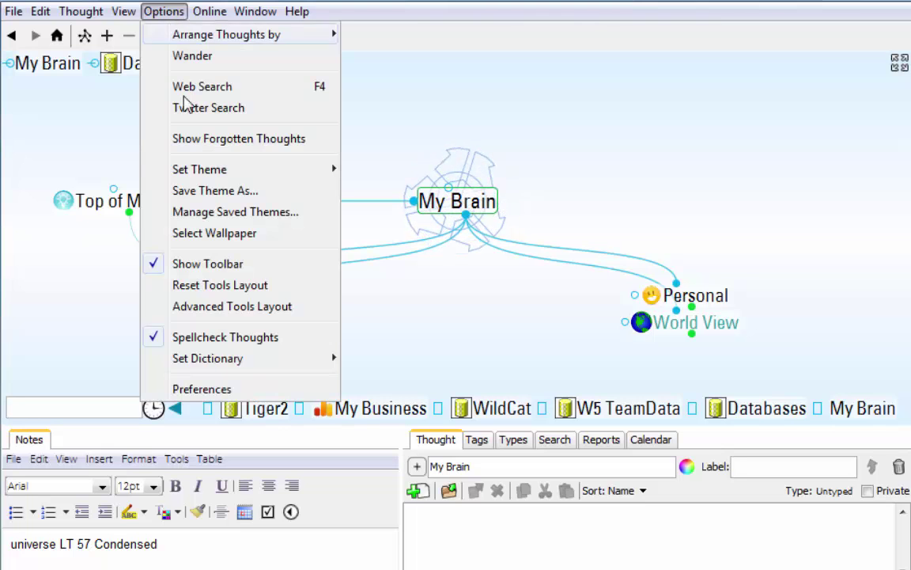
pyautogui.click(202, 389)
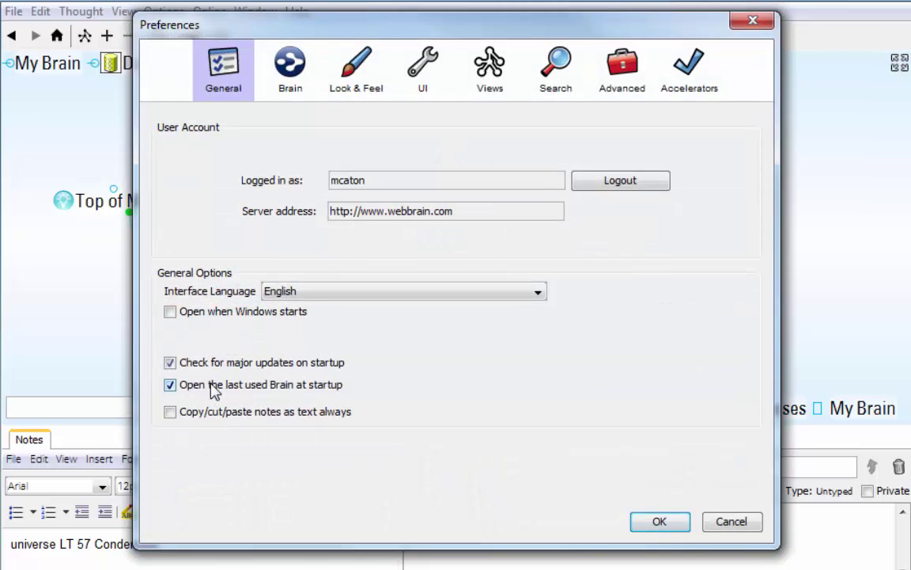
pyautogui.click(422, 79)
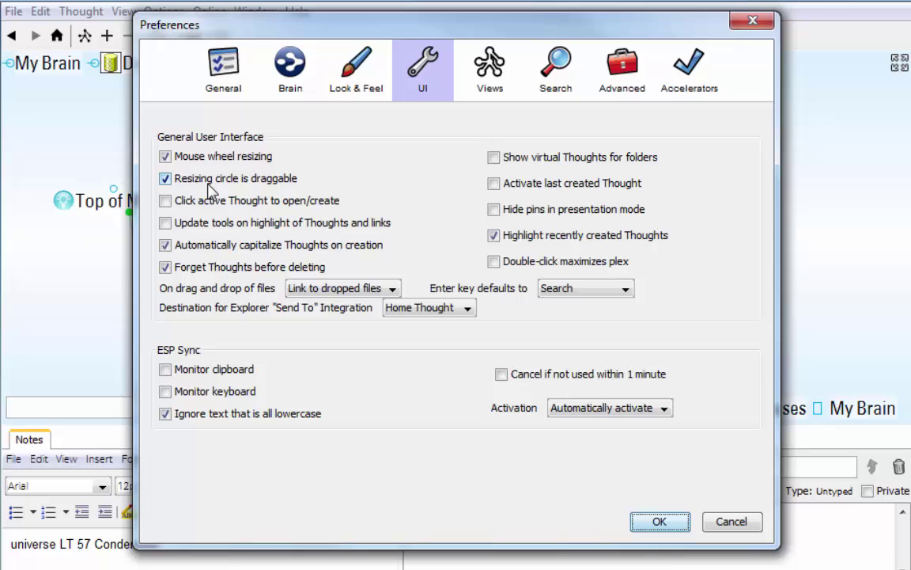
pyautogui.click(494, 264)
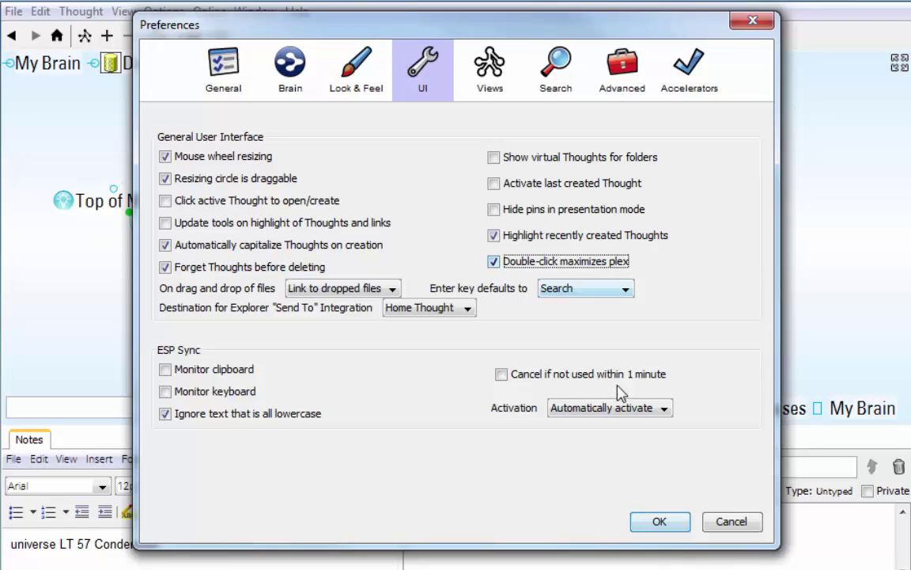
pyautogui.click(660, 524)
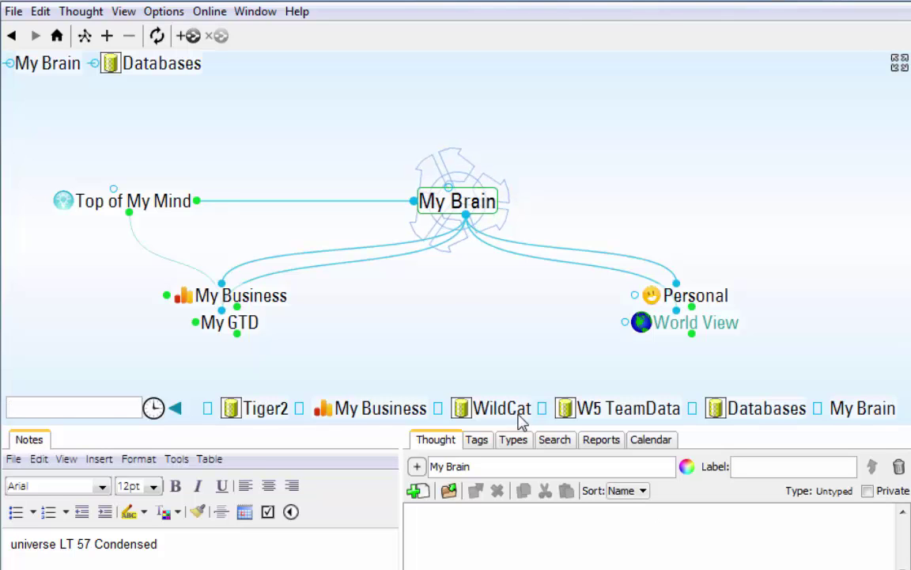
# - Make Databases the central thought from the history bar and scroll to see its children
pyautogui.click(163, 64)
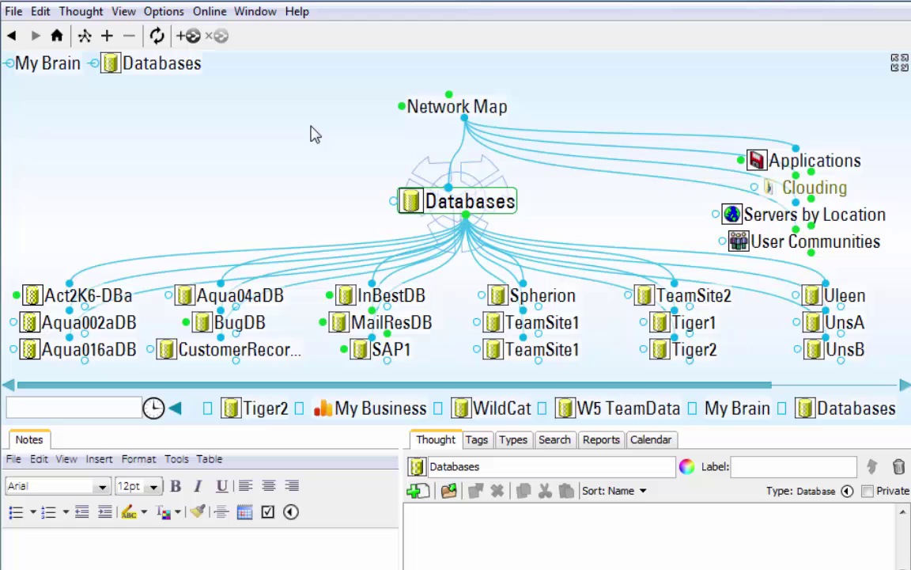
pyautogui.moveTo(356, 388); pyautogui.dragTo(302, 393)
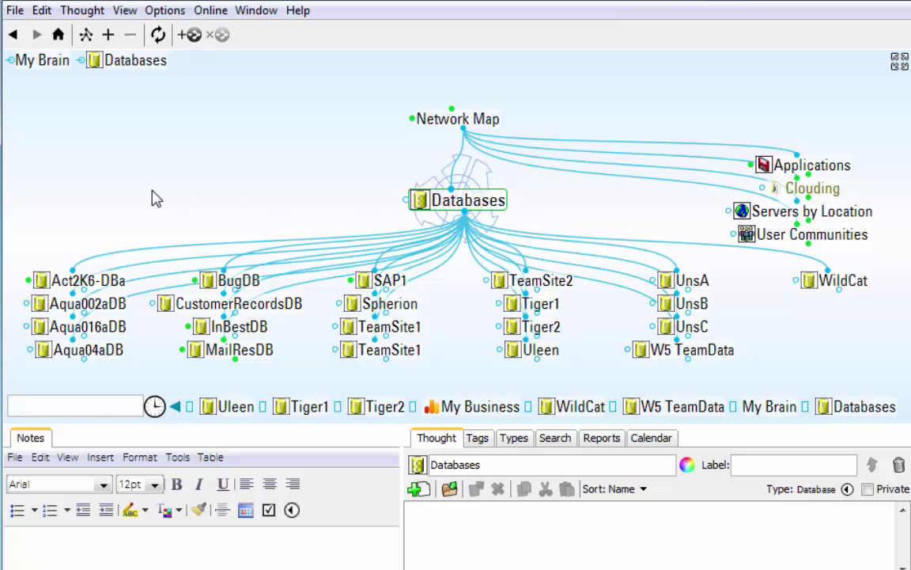
pyautogui.moveTo(155, 199)
pyautogui.mouseDown()
pyautogui.moveTo(156, 253)
pyautogui.moveTo(161, 154)
pyautogui.moveTo(161, 189)
pyautogui.moveTo(161, 181)
pyautogui.mouseUp()
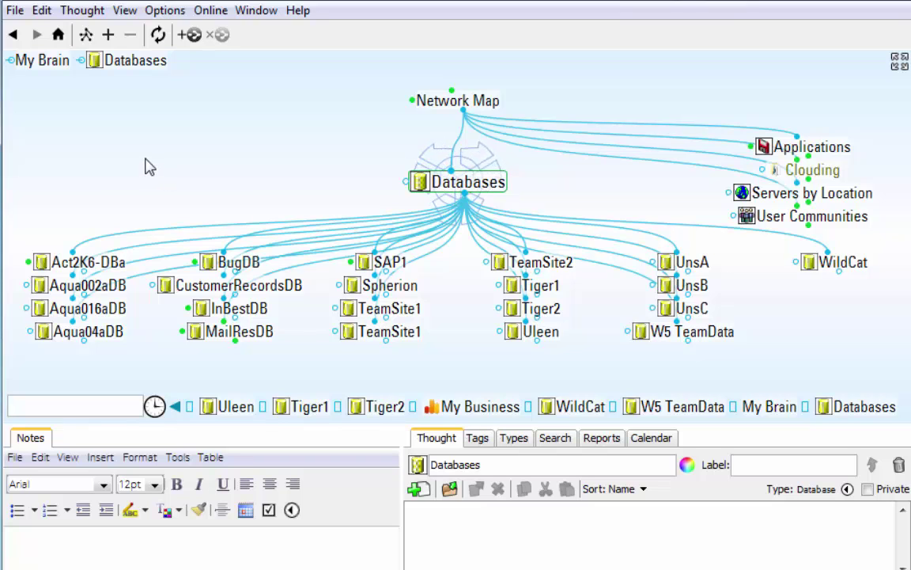
pyautogui.press('F11')
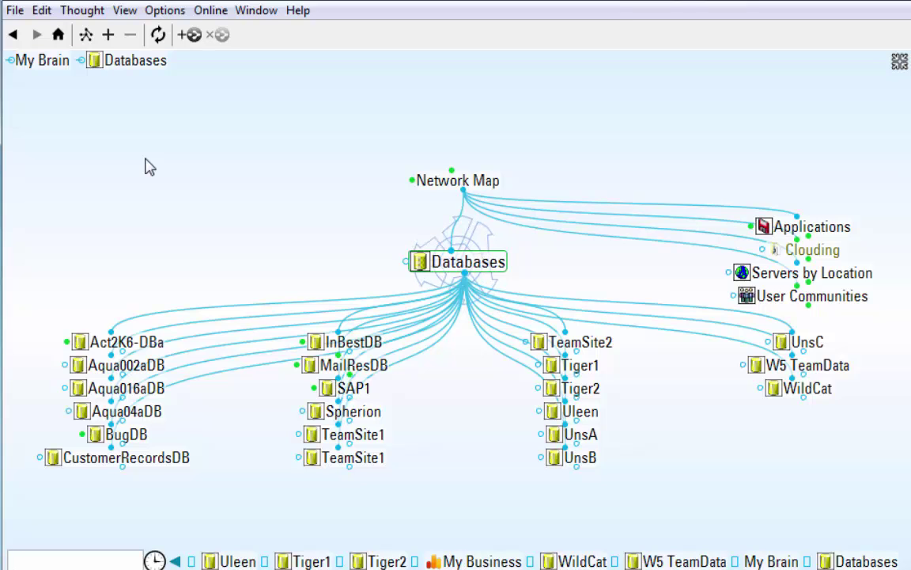
pyautogui.press('F11')
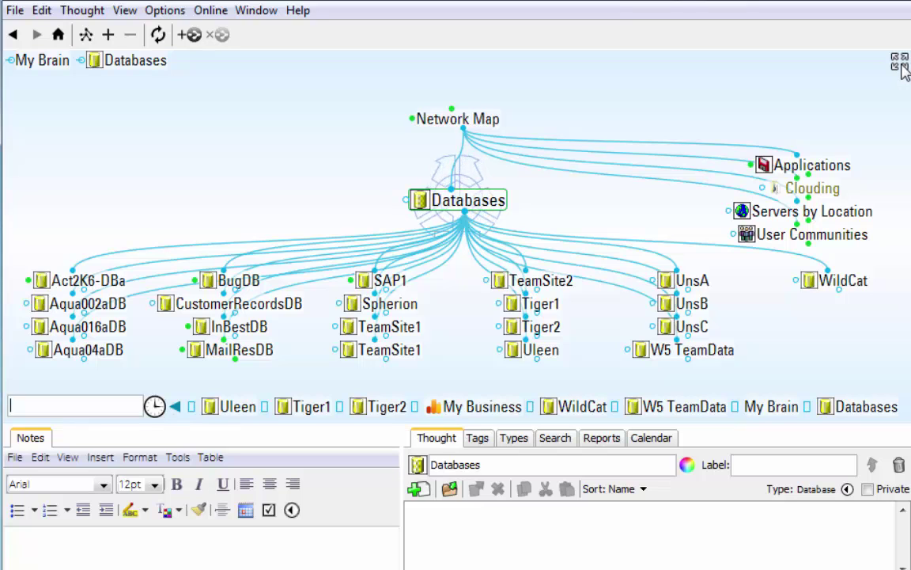
pyautogui.click(901, 65)
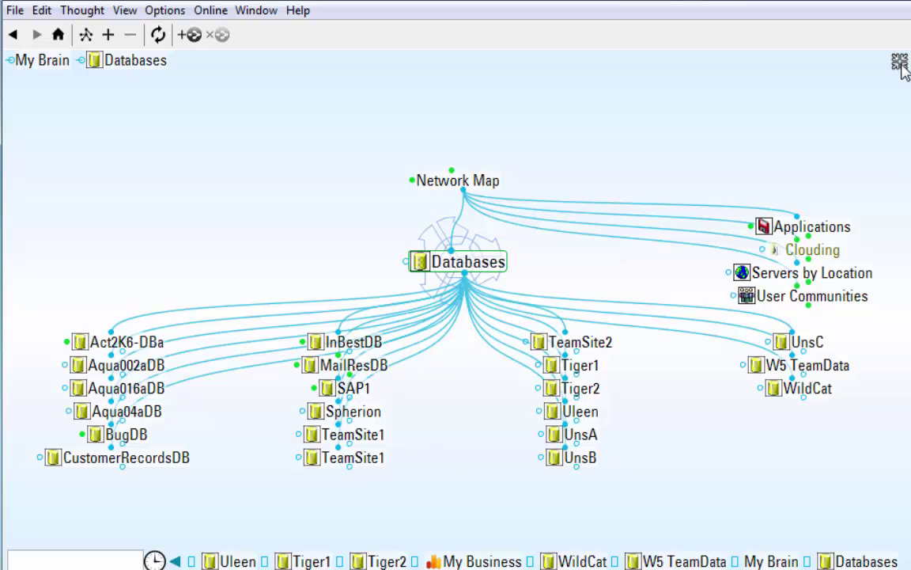
pyautogui.click(901, 65)
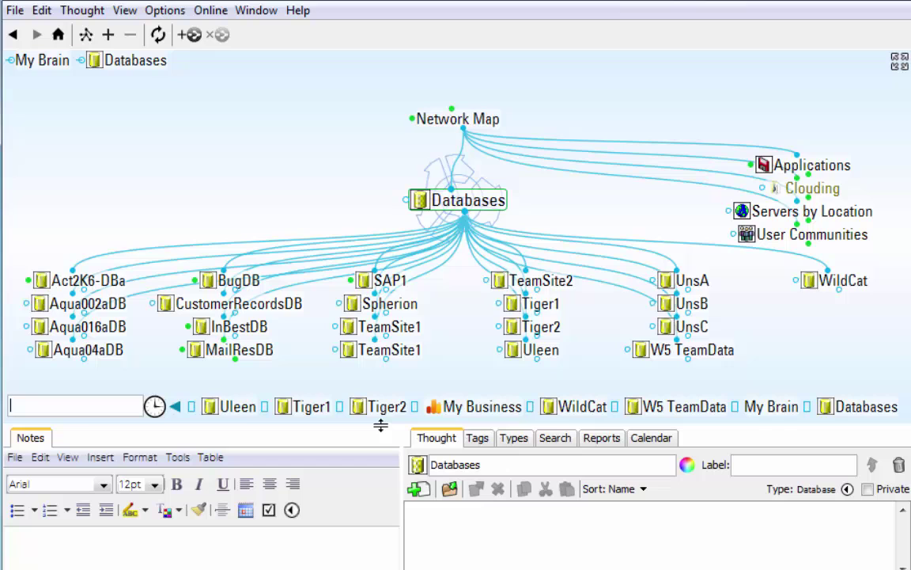
# - Drag the plex splitter upward to give the Notes and Thought panels more height
pyautogui.moveTo(380, 425); pyautogui.dragTo(376, 400)
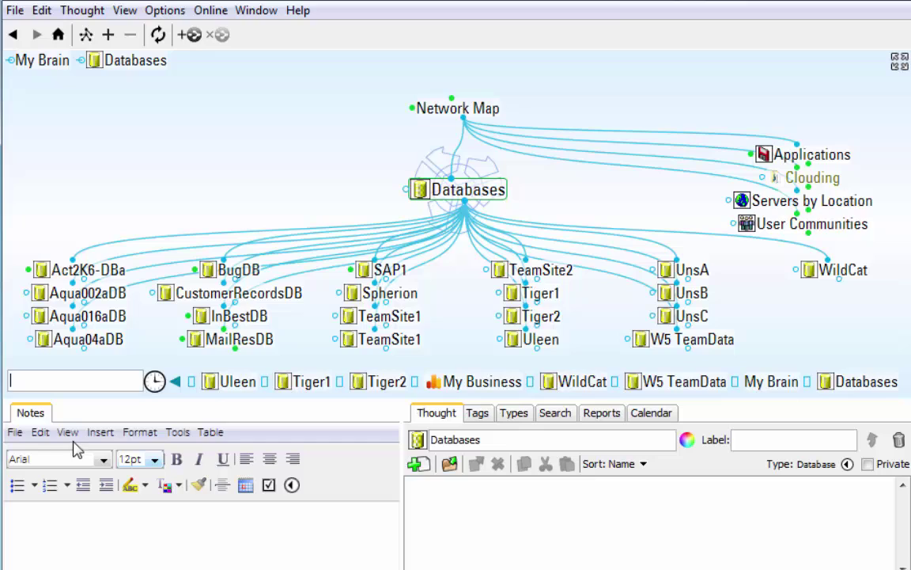
# - Paste the database management systems article into the Databases note using a maximized Notes pane
pyautogui.doubleClick(31, 417)
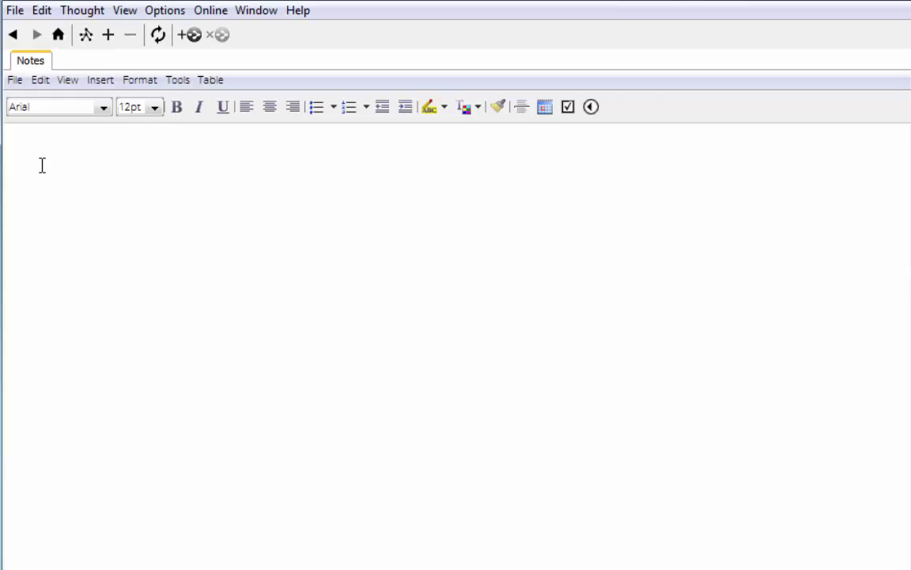
pyautogui.write('This is')
pyautogui.hotkey('ctrl', 'v')
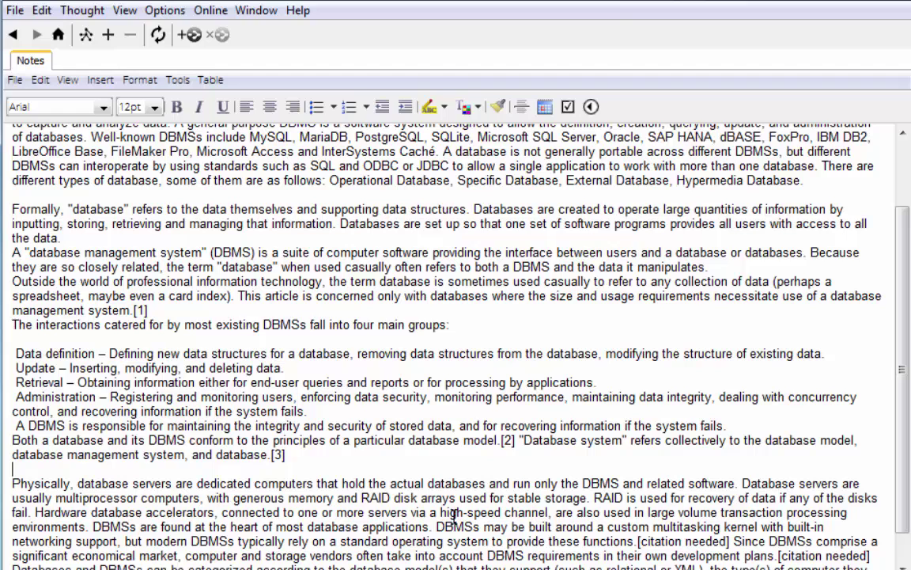
pyautogui.doubleClick(33, 67)
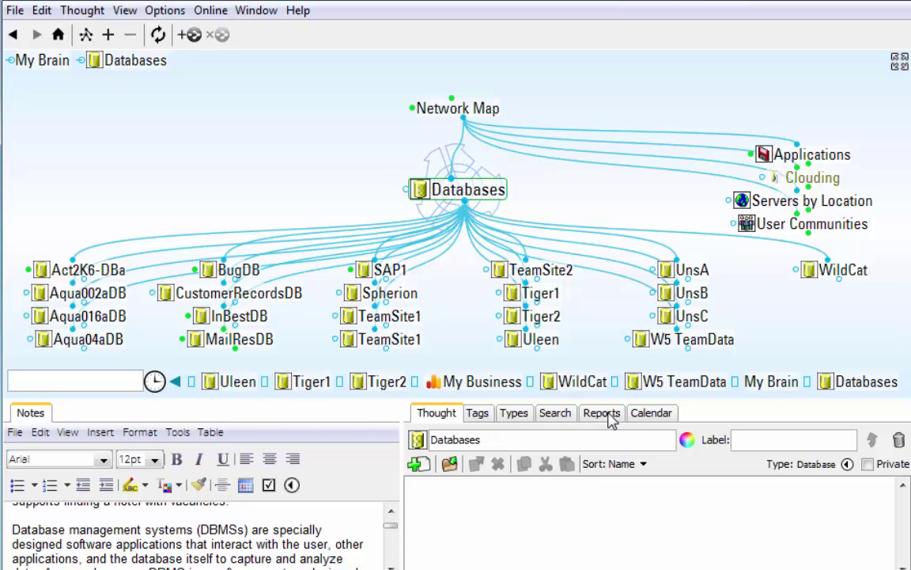
# - Dock Reports as its own widened panel left of the plex, then drag Tags toward it
pyautogui.moveTo(609, 419); pyautogui.dragTo(30, 228)
pyautogui.moveTo(198, 196); pyautogui.dragTo(285, 196)
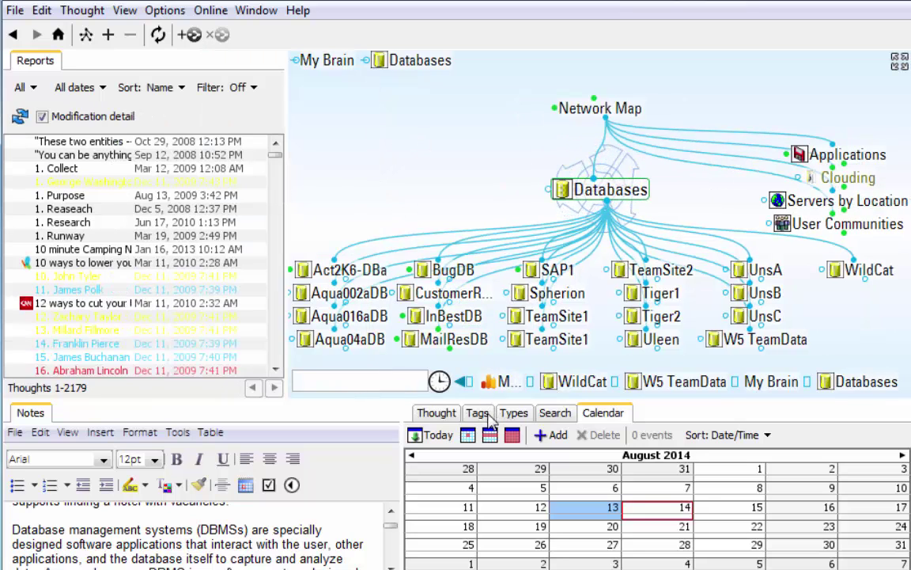
pyautogui.moveTo(479, 412); pyautogui.dragTo(30, 73)
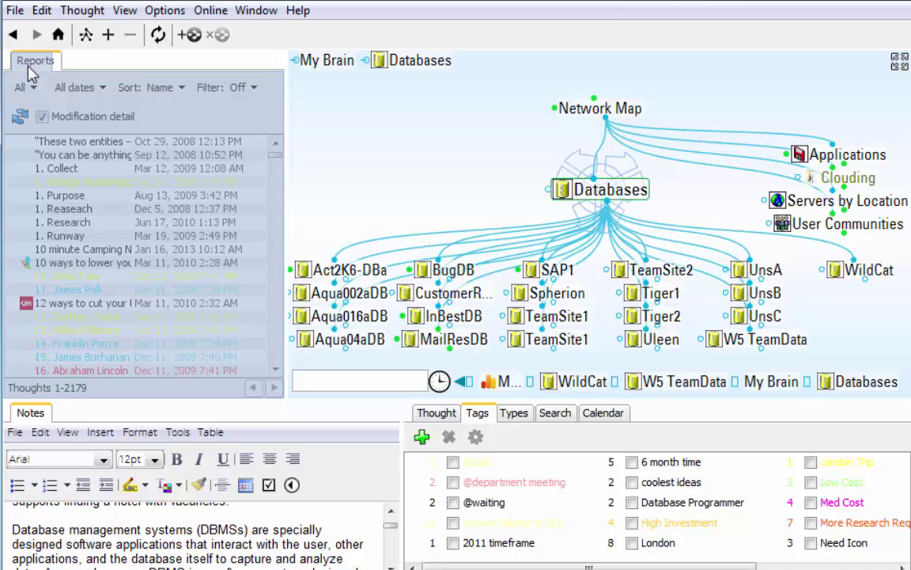
pyautogui.click(32, 70)
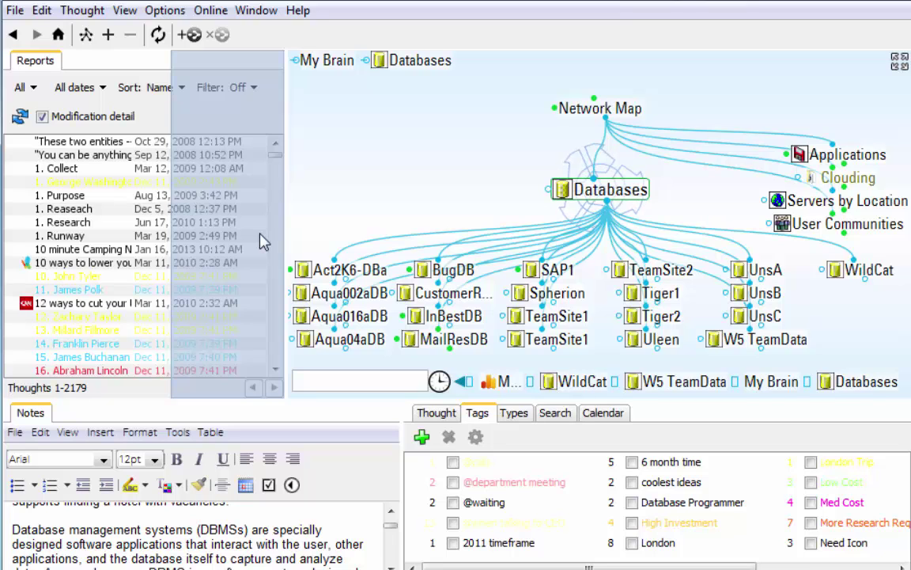
# - Move the Tags tool back into the lower tool group, after Calendar
pyautogui.moveTo(263, 242); pyautogui.dragTo(264, 241)
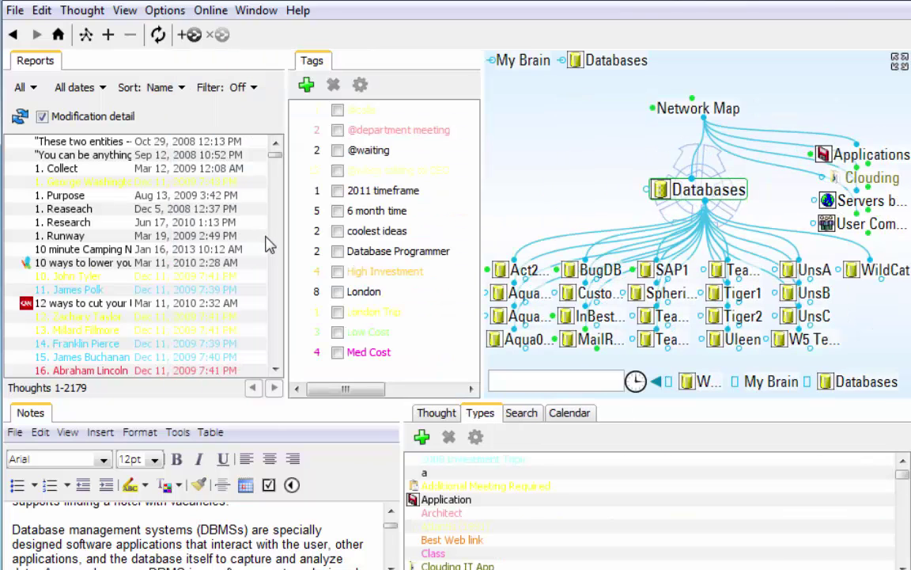
pyautogui.moveTo(304, 64); pyautogui.dragTo(590, 494)
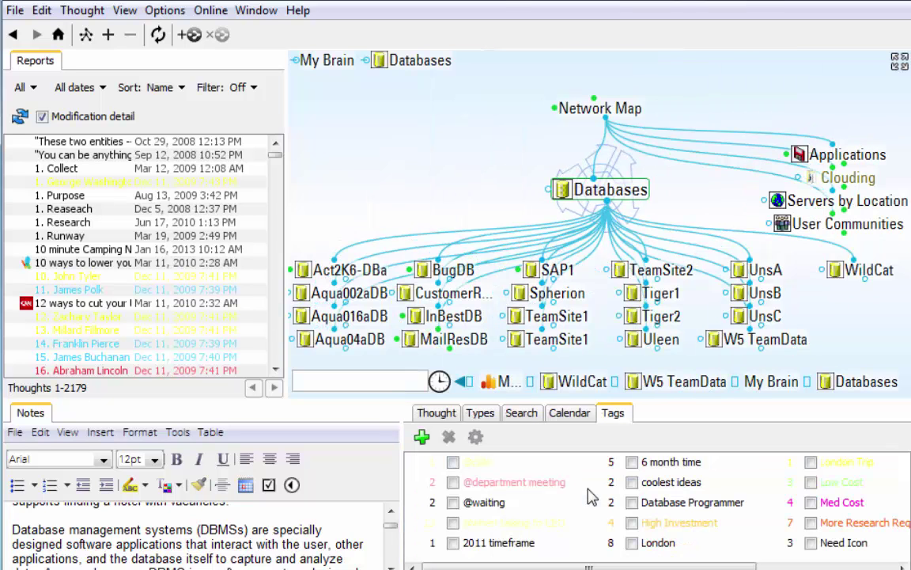
pyautogui.click(160, 14)
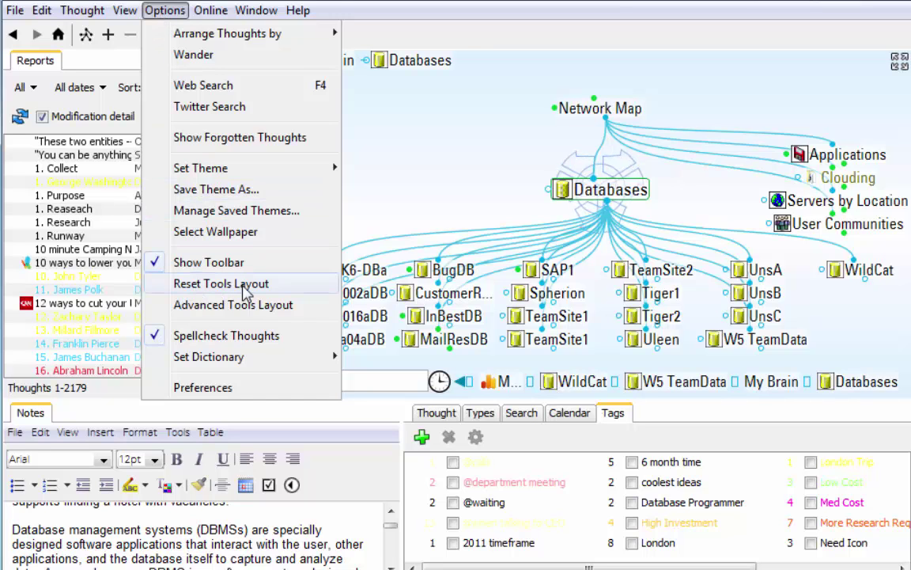
# - Reset the tools layout to its default arrangement
pyautogui.click(248, 284)
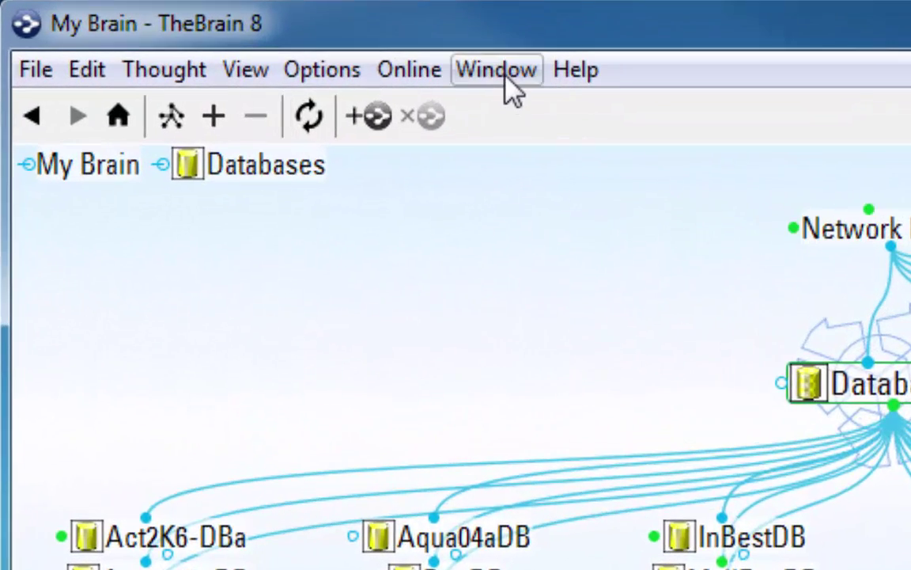
pyautogui.click(506, 79)
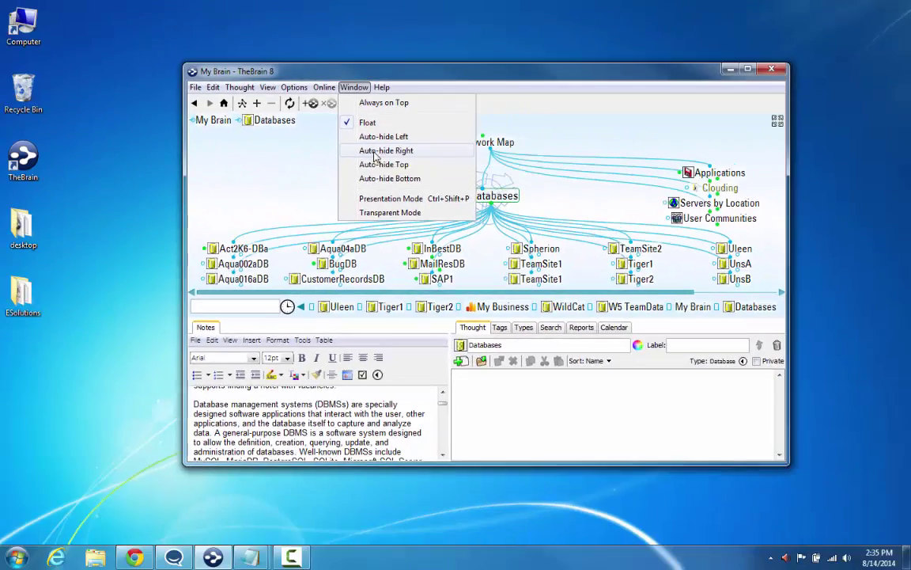
pyautogui.click(377, 151)
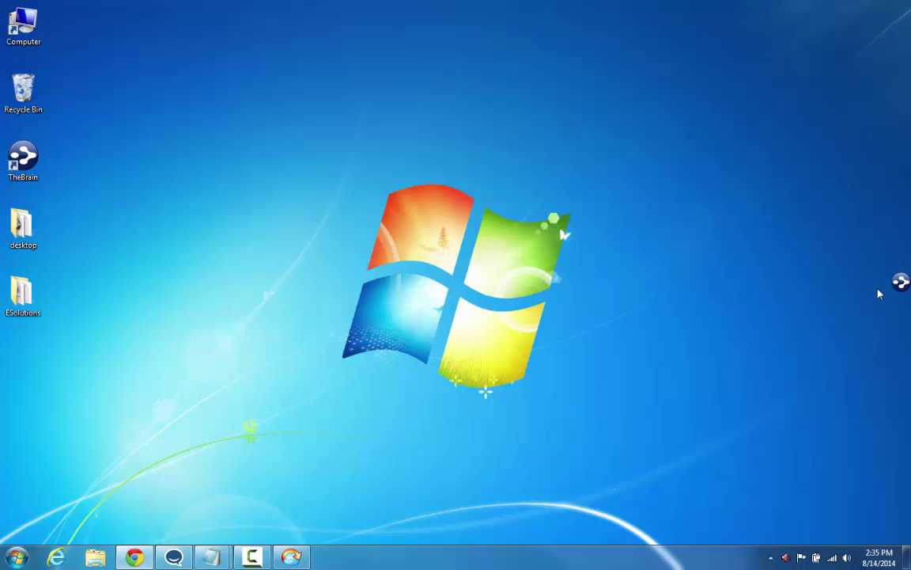
pyautogui.moveTo(902, 283)
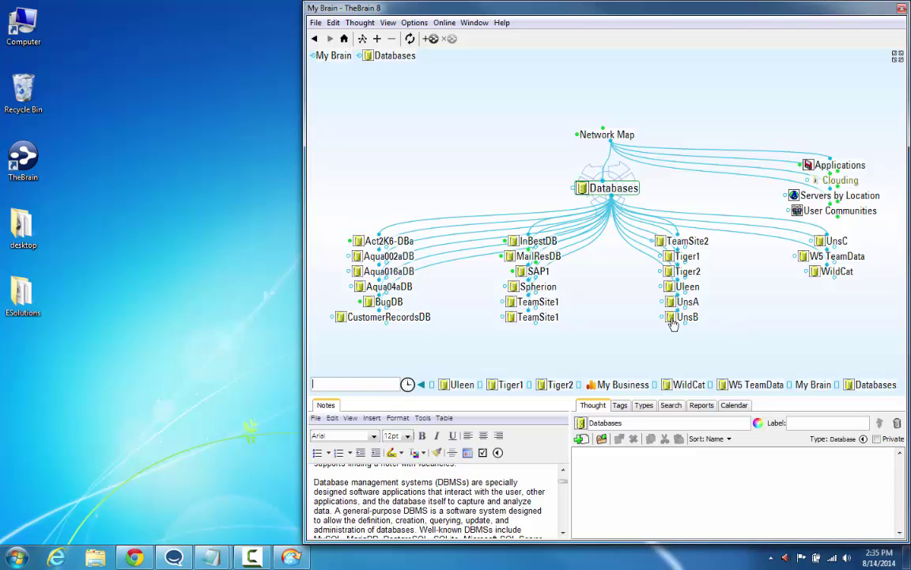
pyautogui.click(193, 217)
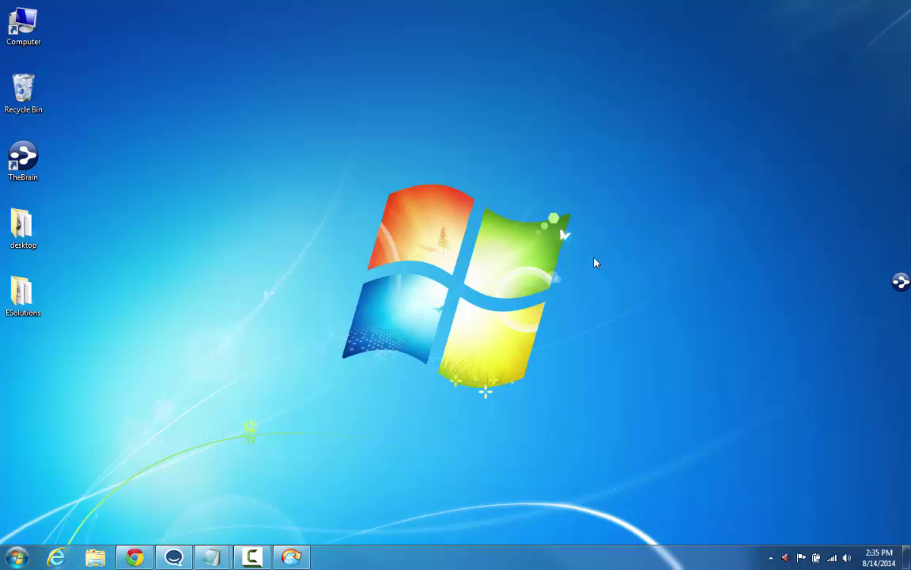
pyautogui.moveTo(899, 283); pyautogui.dragTo(413, 17)
pyautogui.click(412, 15)
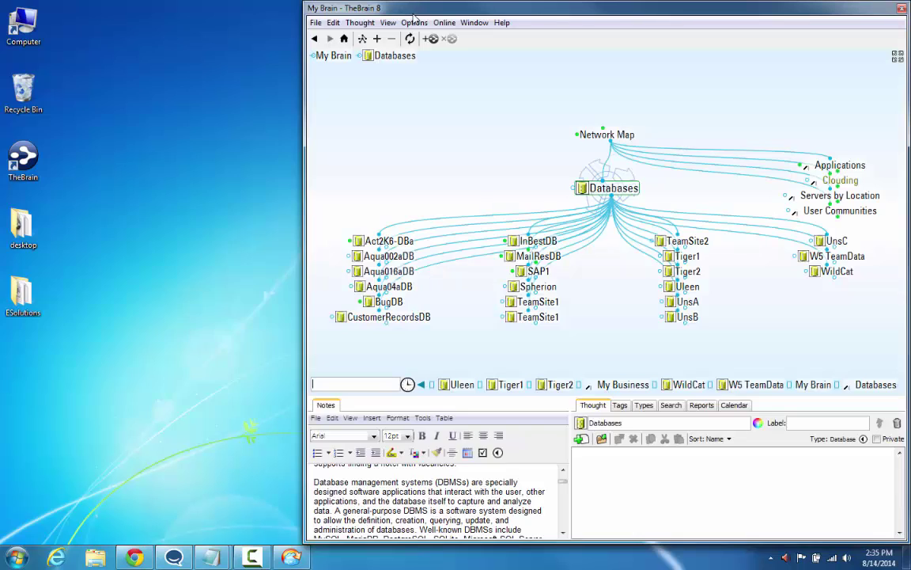
pyautogui.click(169, 23)
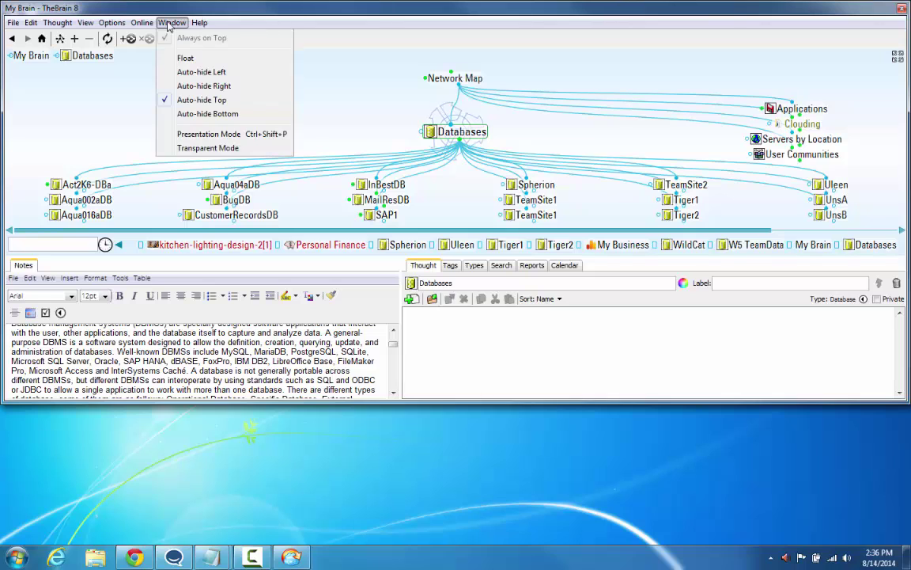
pyautogui.click(174, 57)
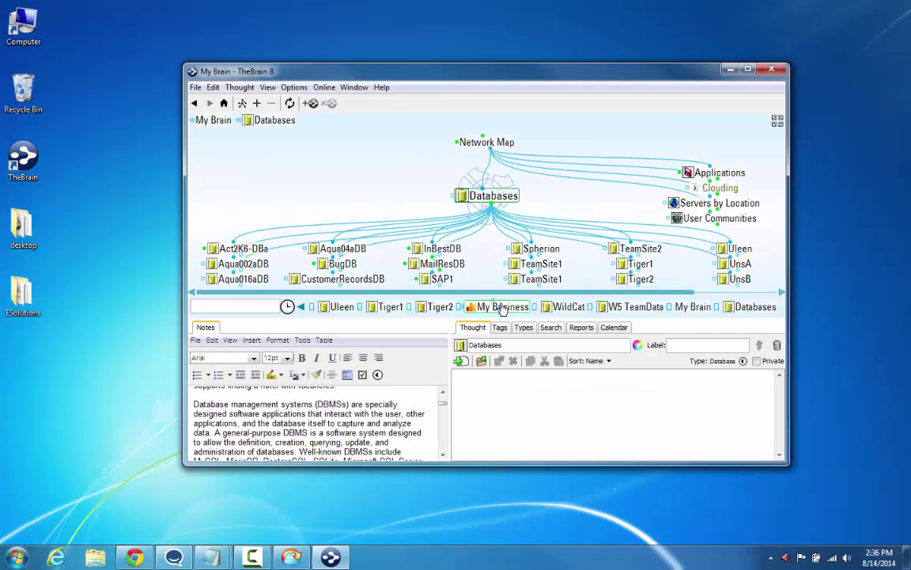